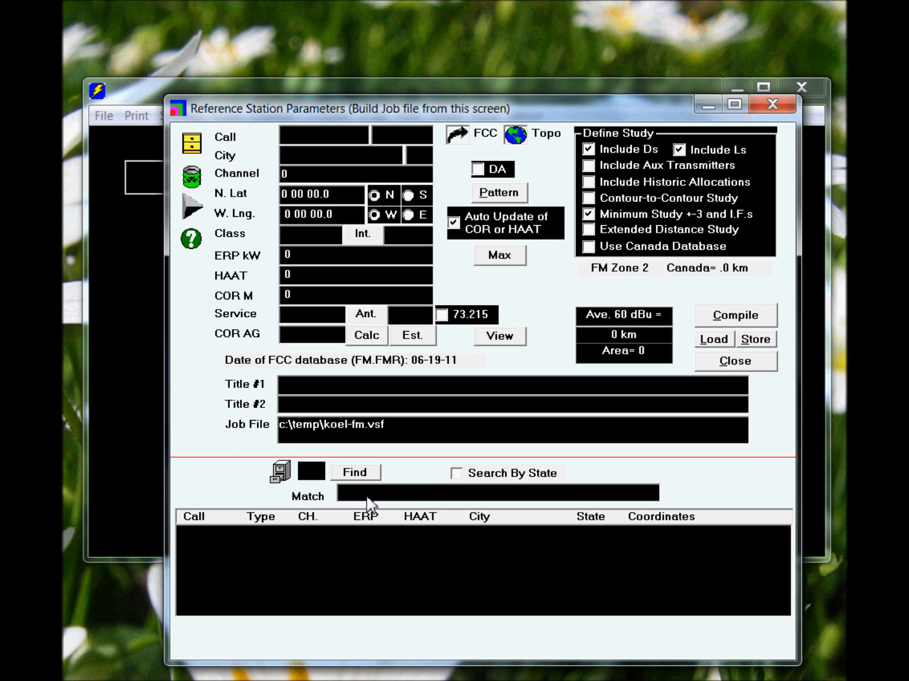
Find KOEL-FM in the station database, load its parameters, and compile the study as job file koel-fm.vsf.
text(koel)
click(352, 475)
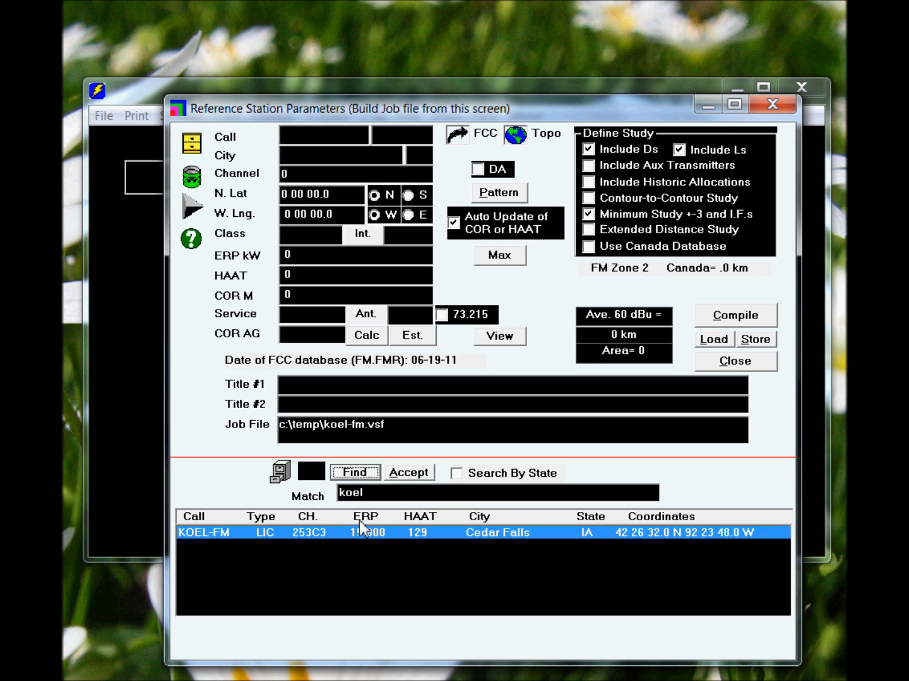
double_click(350, 532)
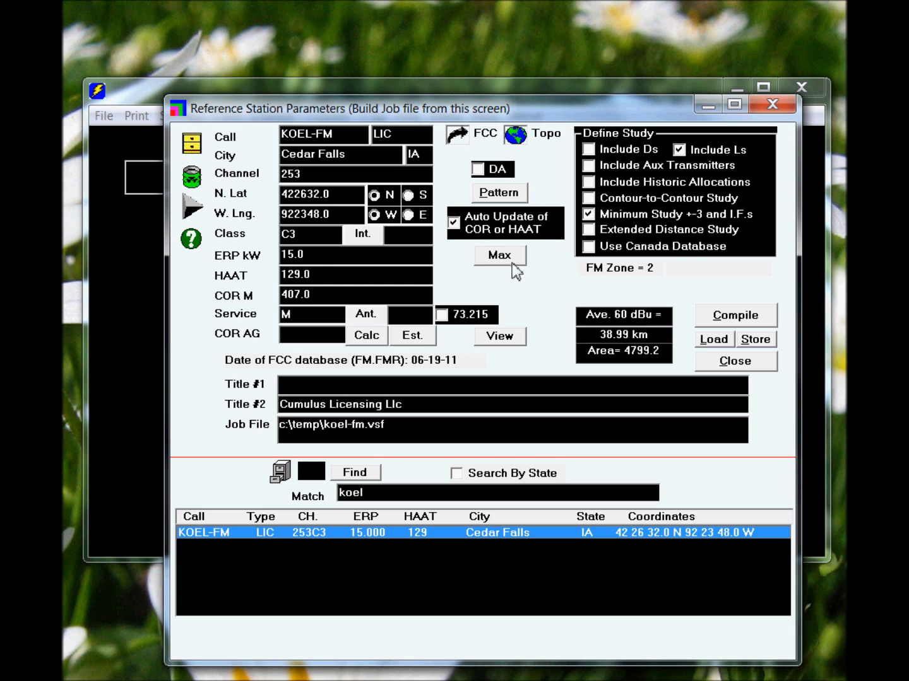
click(726, 322)
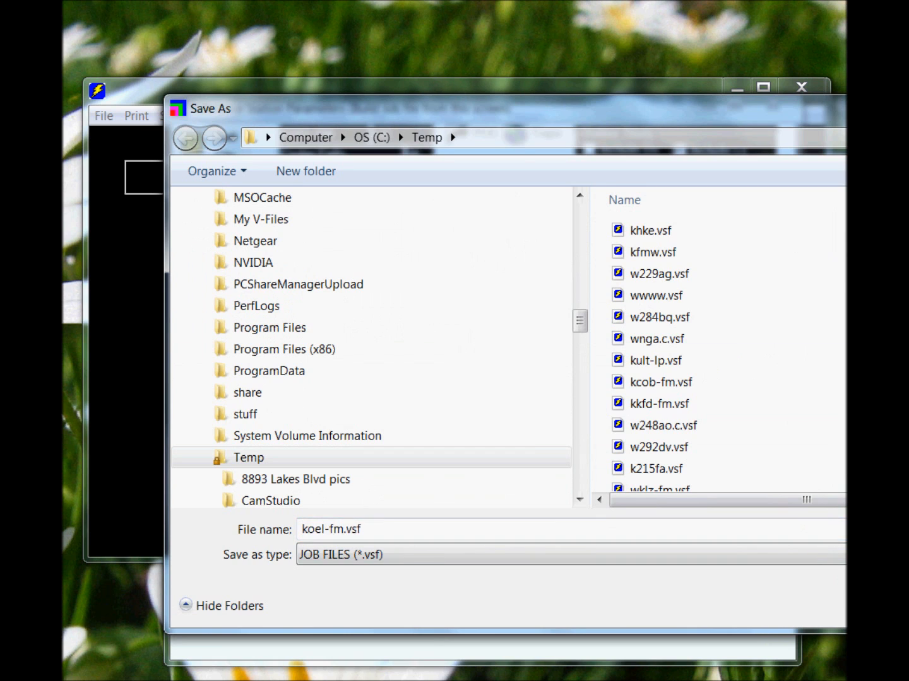
key(Return)
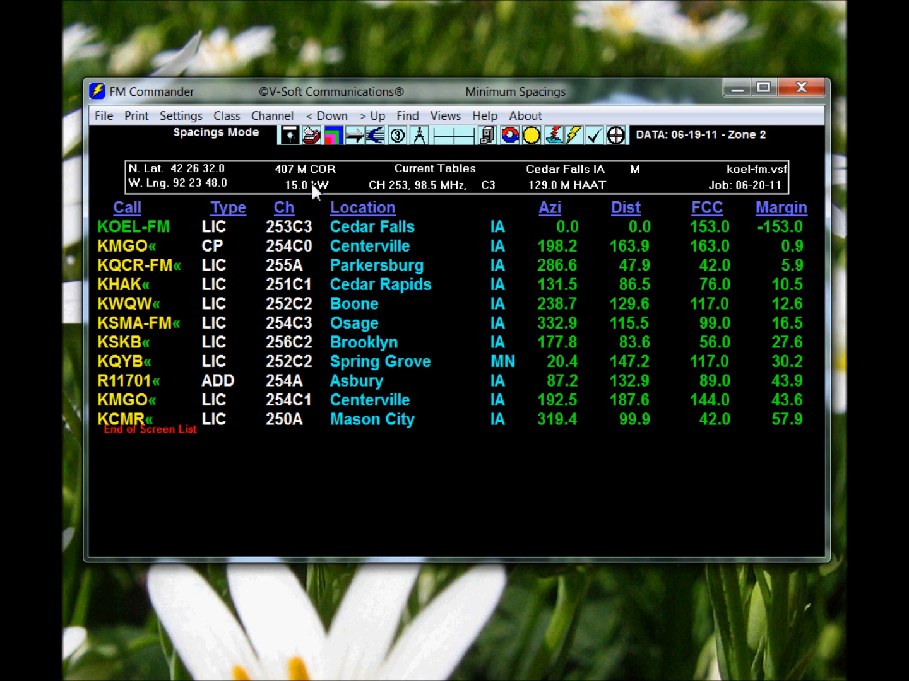
Set the reference station's domestic class to C2 and recalculate the spacings, accepting the class inconsistency.
click(493, 188)
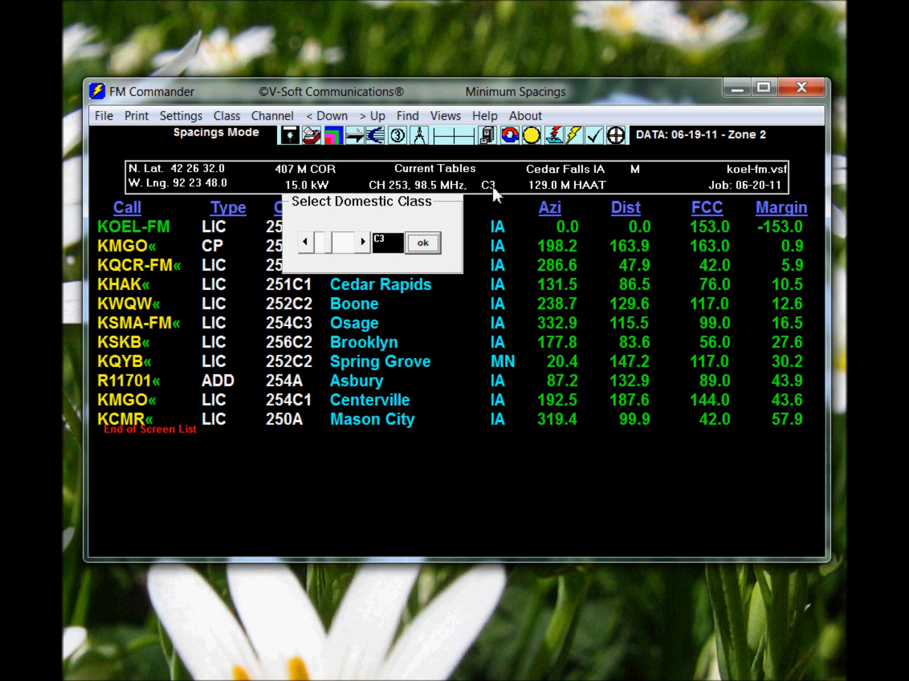
click(364, 242)
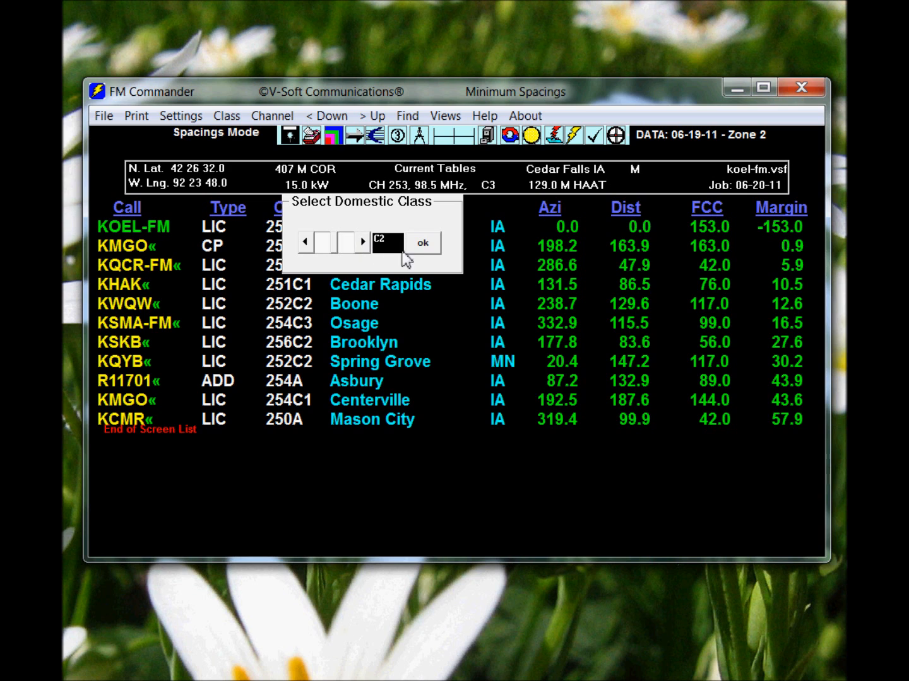
click(423, 244)
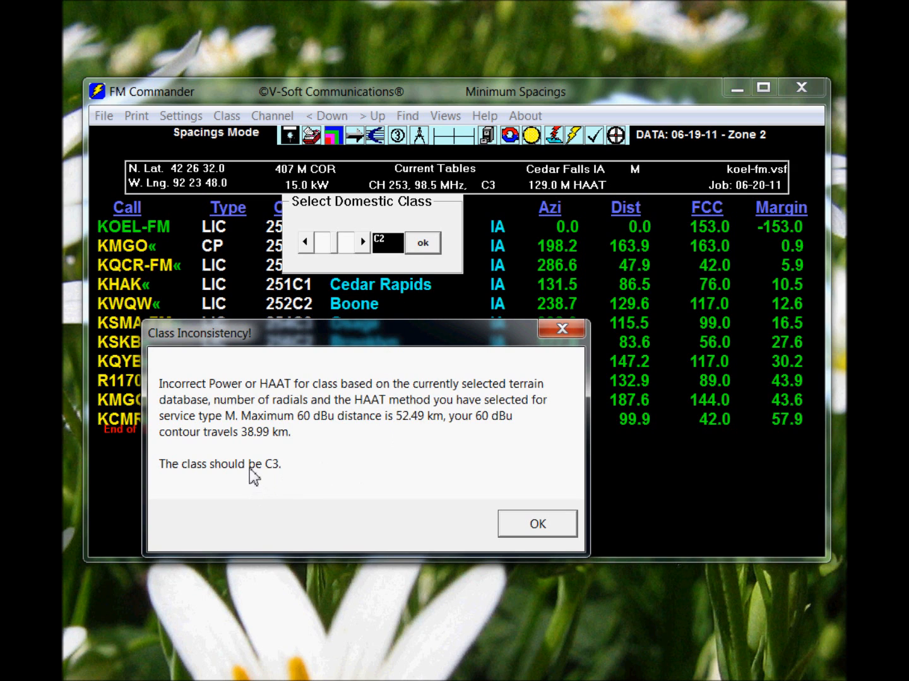
click(519, 524)
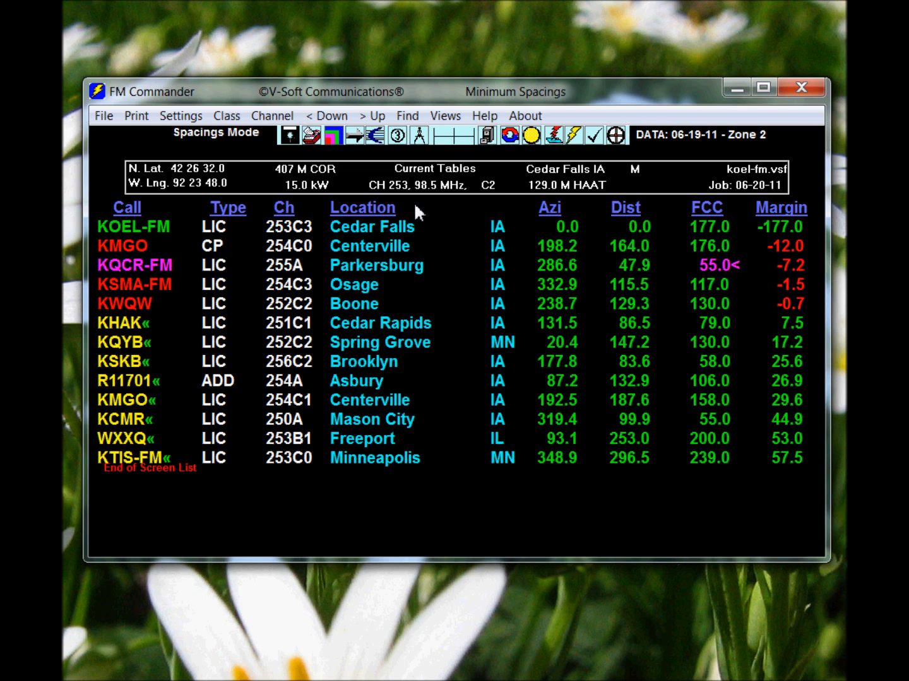
Return the reference station's domestic class to C3 and rerun the spacing study.
click(491, 186)
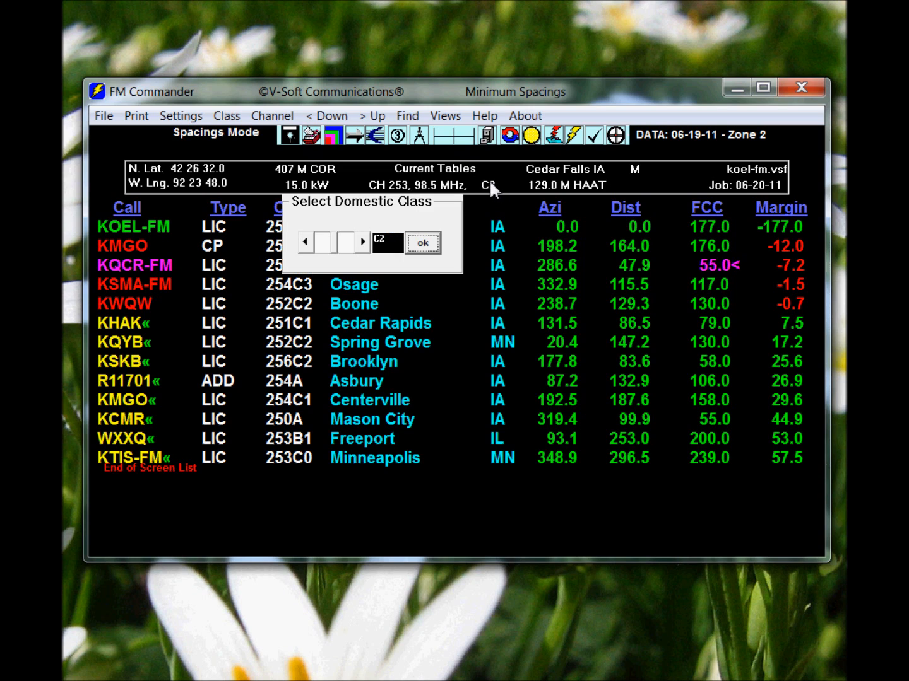
click(305, 243)
click(422, 244)
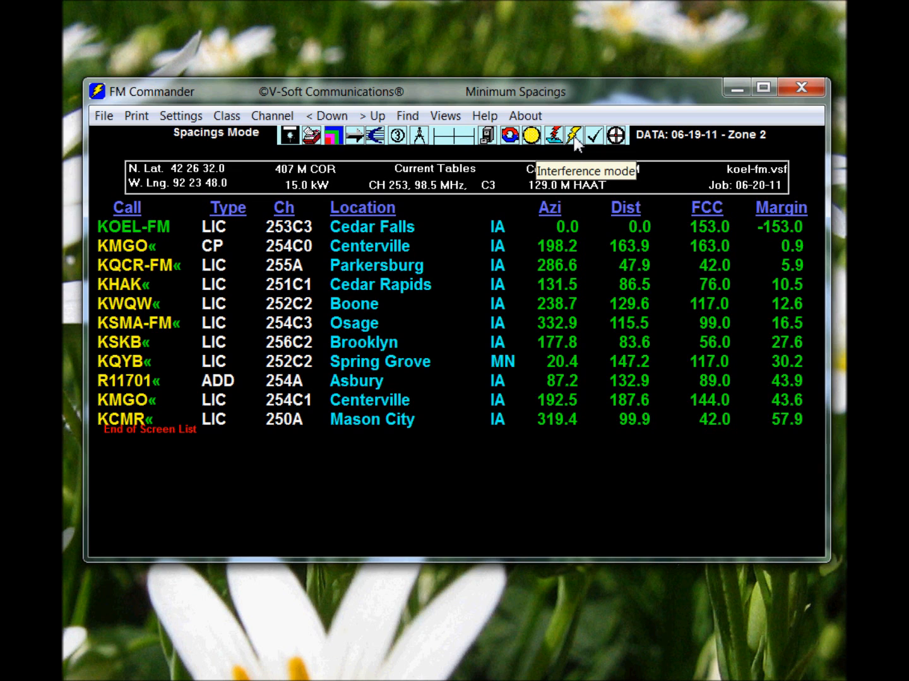
Open the separations map and move the reference location southeast of Hudson, to about 42 24 45.8 N, 92 22 10.0 W.
click(510, 136)
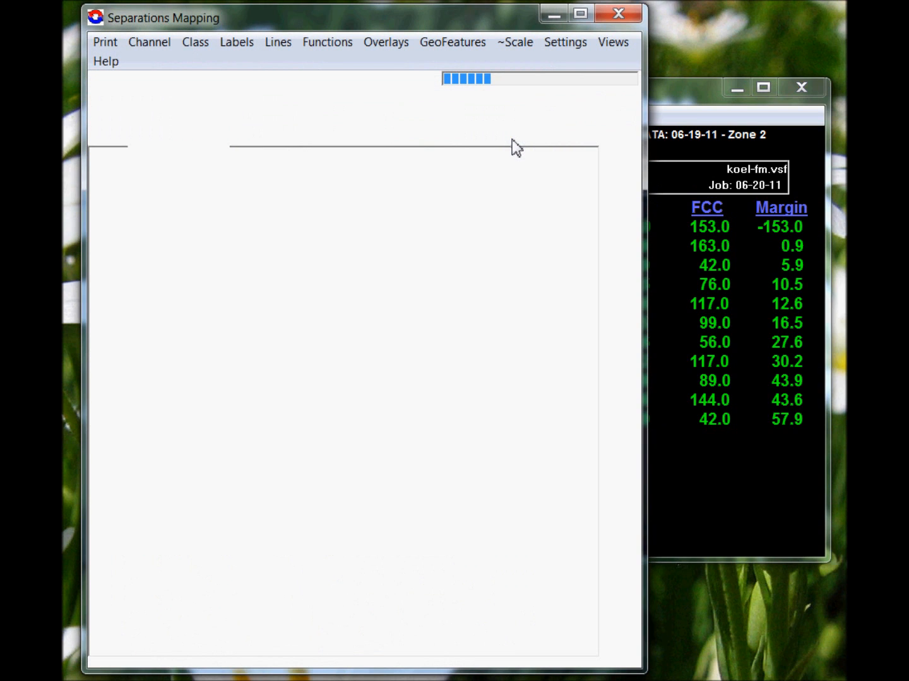
drag(382, 32, 412, 28)
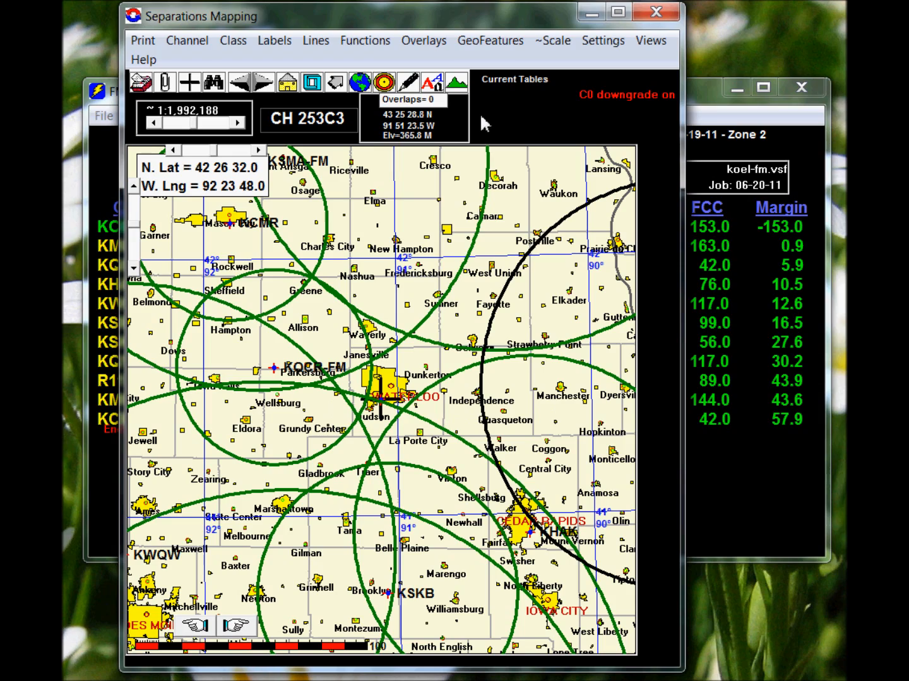
drag(412, 22, 462, 19)
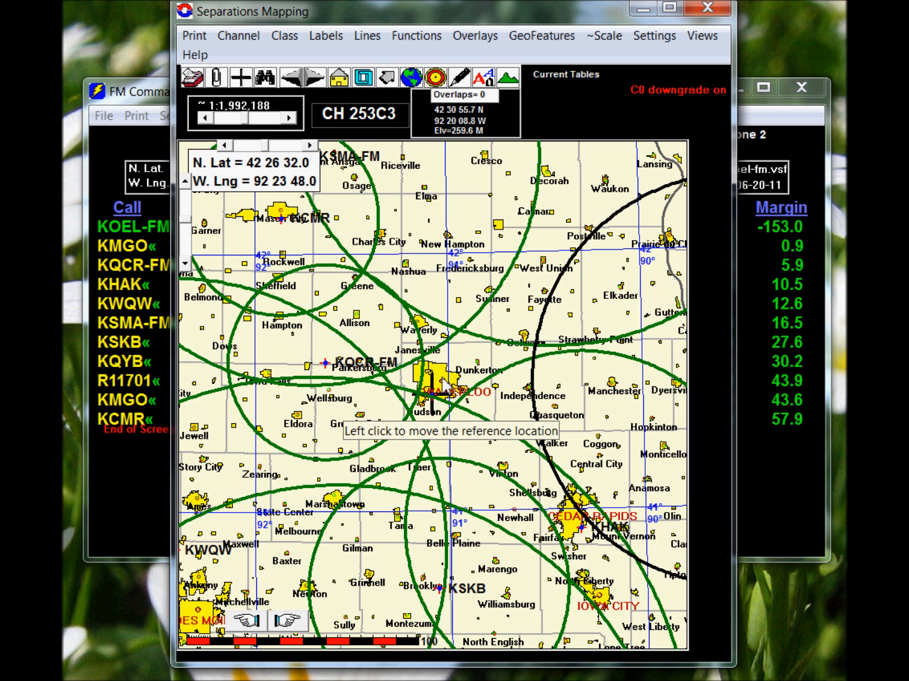
click(441, 409)
click(463, 523)
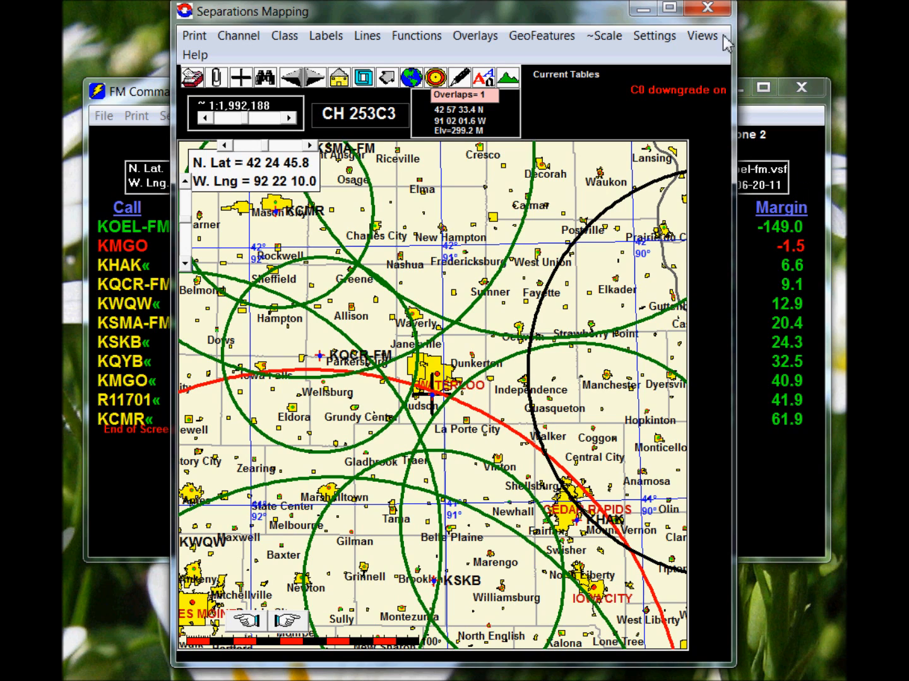
View the terrain profile from the reference site northeast to a point just south of Sumner, then close the graph.
click(508, 80)
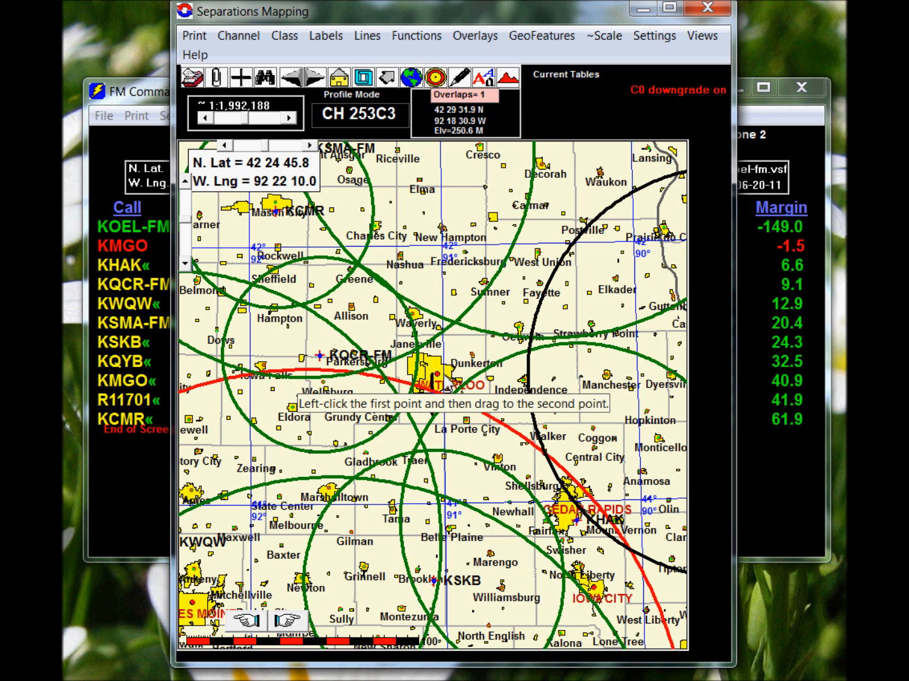
click(502, 308)
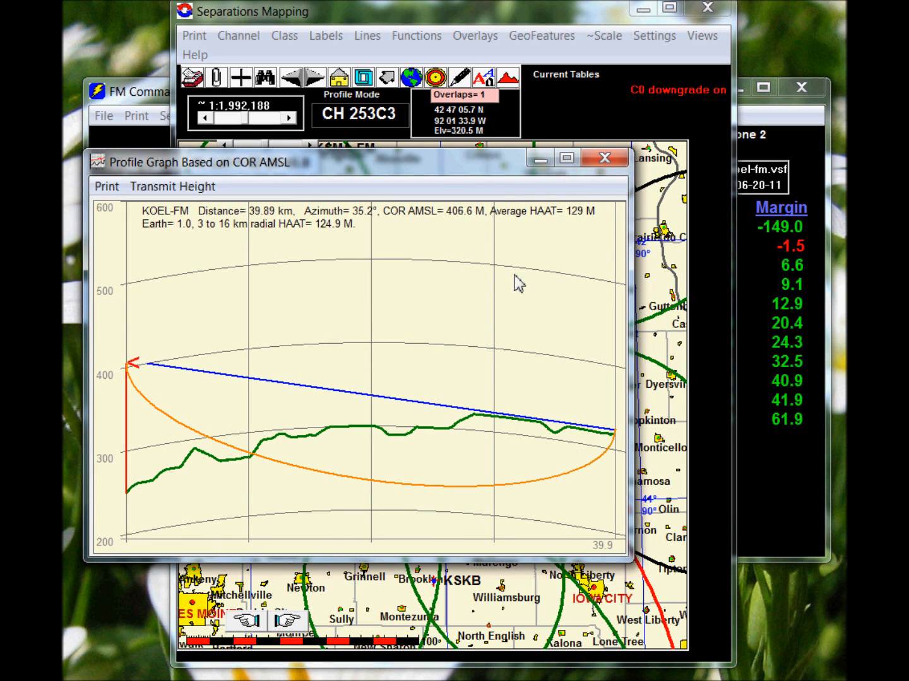
click(618, 162)
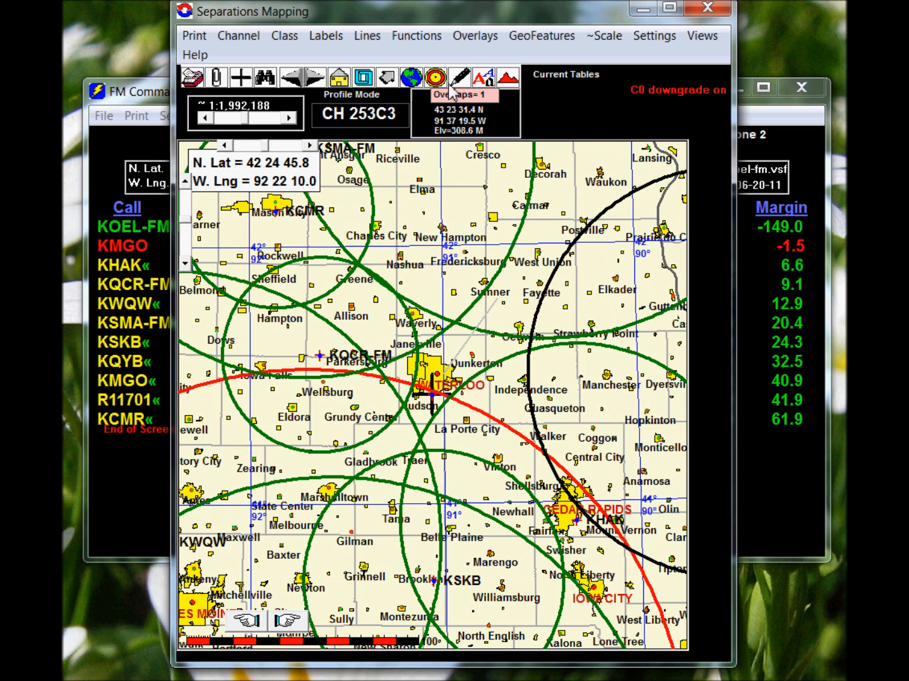
Plot the reference station's 70 dBu contour with its population on the separations map, then close the map.
click(434, 77)
click(433, 391)
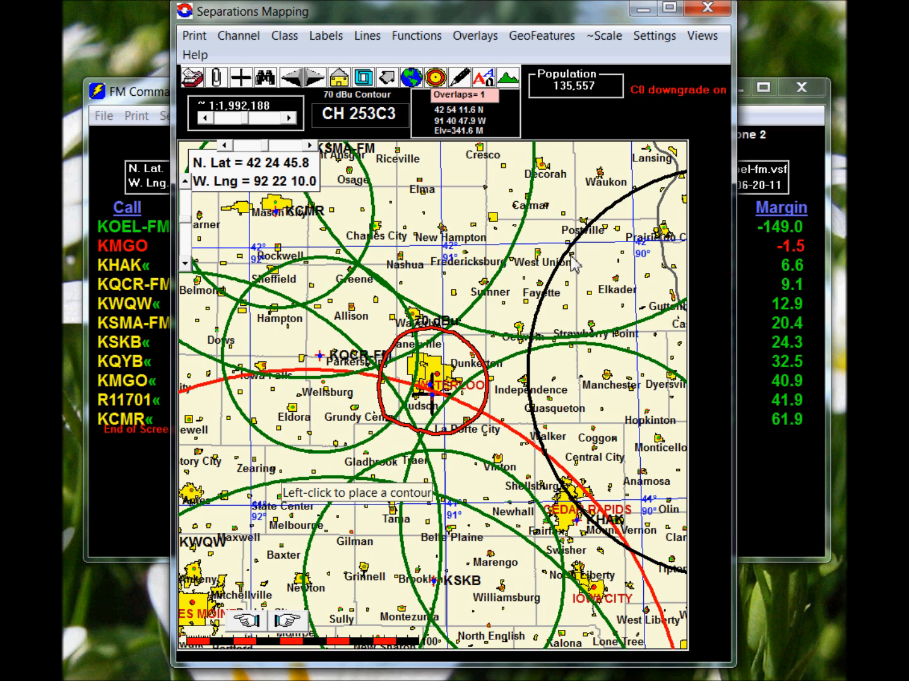
click(715, 10)
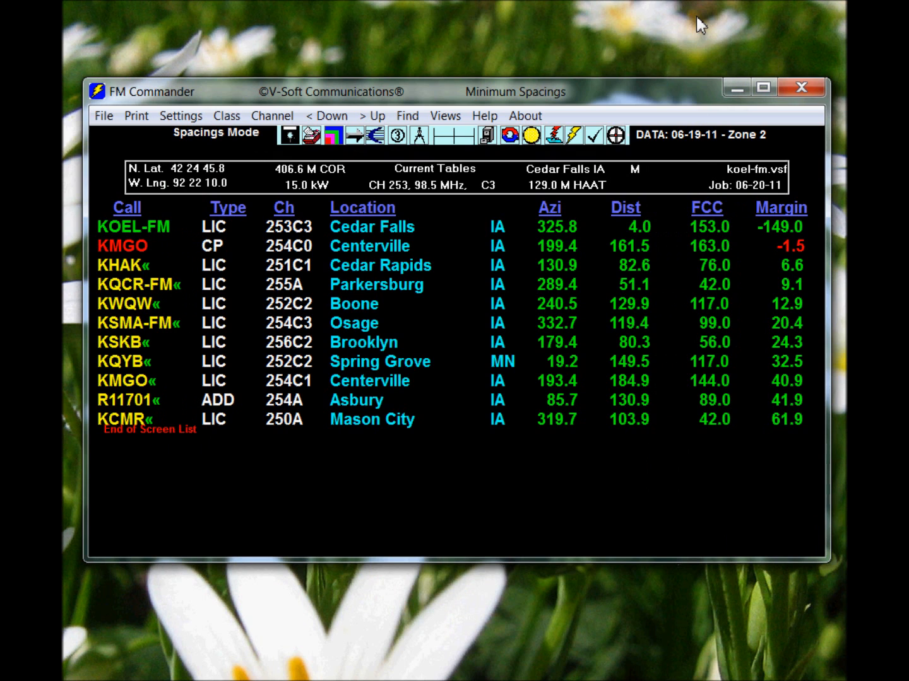
Open the details of the short-spaced KMGO construction permit and map its interference contours against KOEL-FM.
click(129, 244)
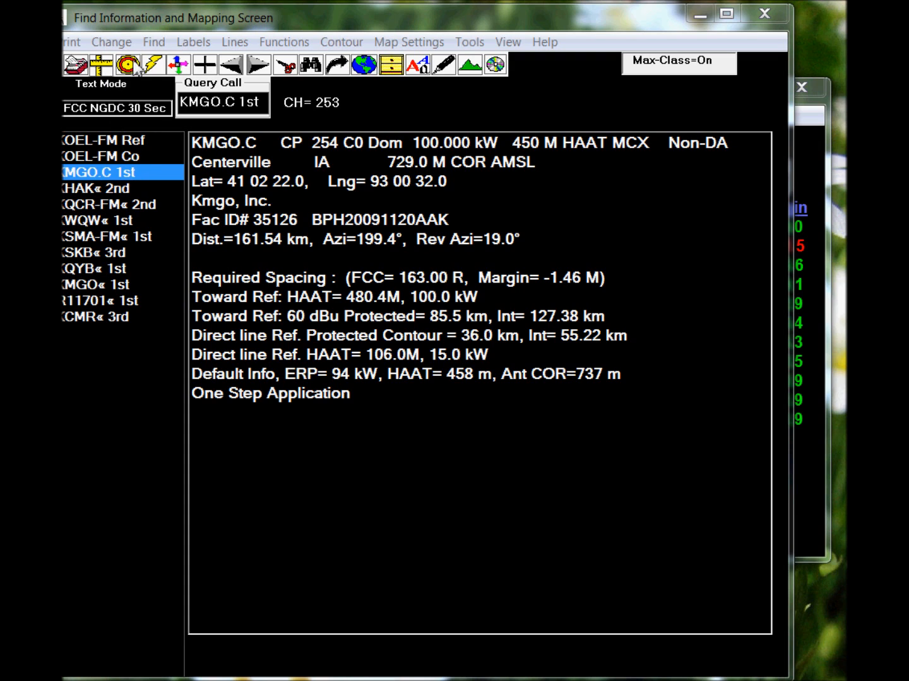
click(153, 65)
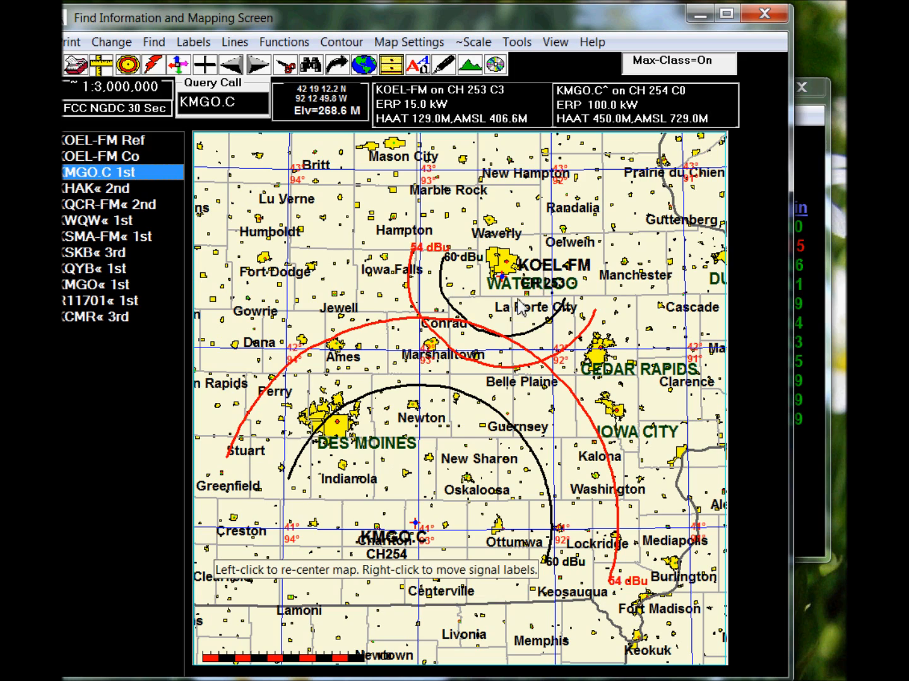
Move the KMGO.C, CH 253, KOEL-FM and northern 54 dBu labels clear of overlapping place names and contours.
right_click(377, 544)
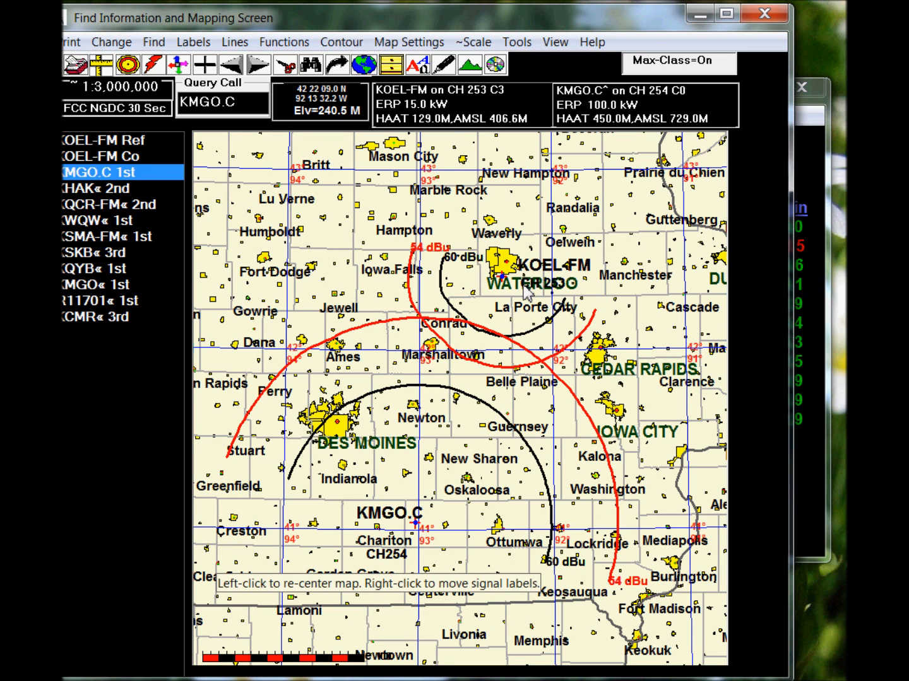
right_click(523, 284)
right_click(589, 298)
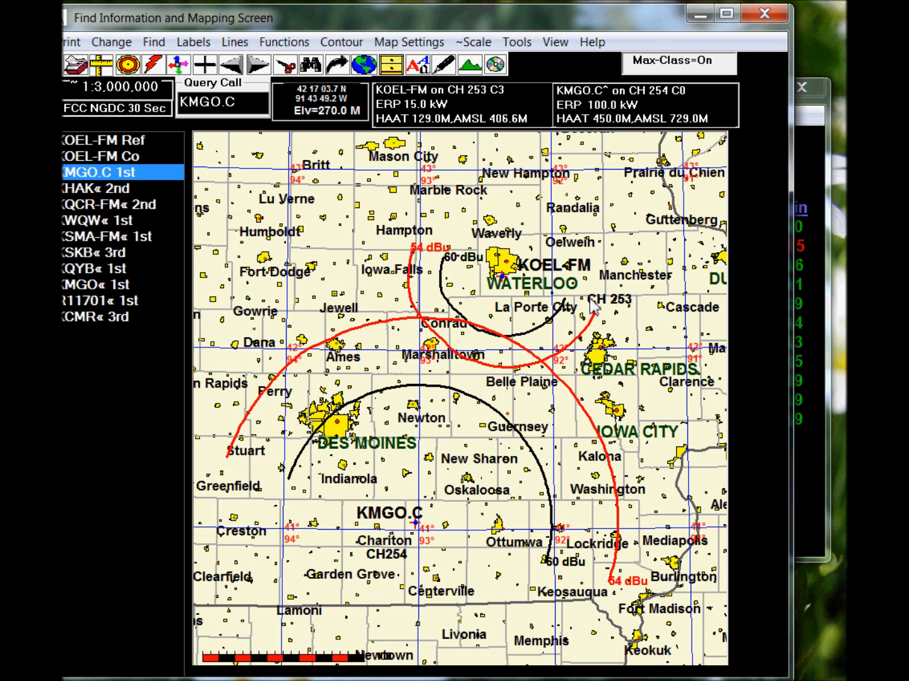
right_click(534, 270)
drag(532, 260, 541, 259)
drag(412, 246, 394, 249)
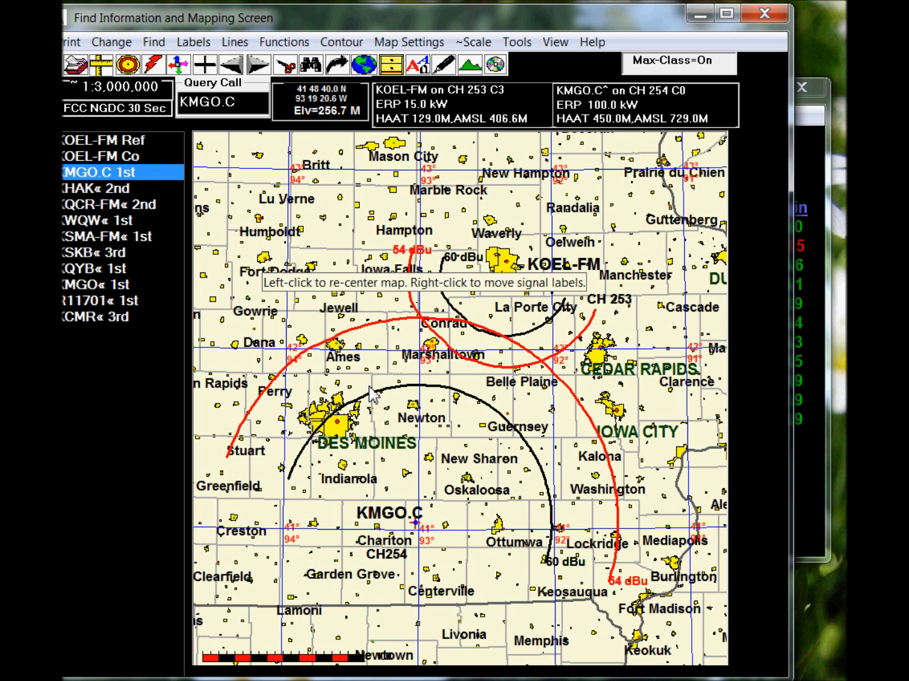
Map the KOEL-FM reference station's 70 dBu city-grade contour, shift its call-sign label lower, and close the mapping screen.
click(109, 144)
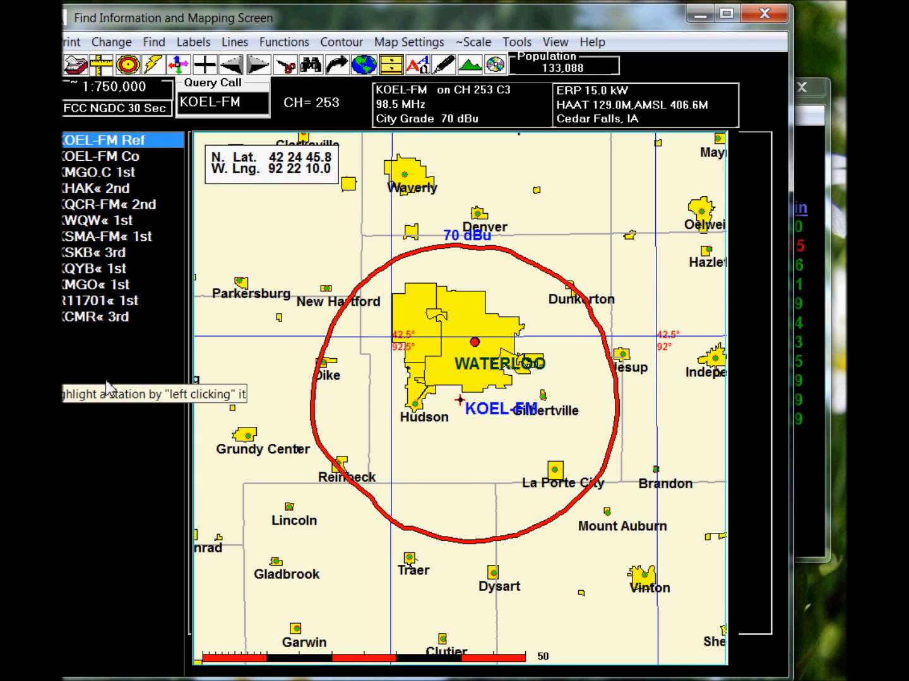
right_click(487, 416)
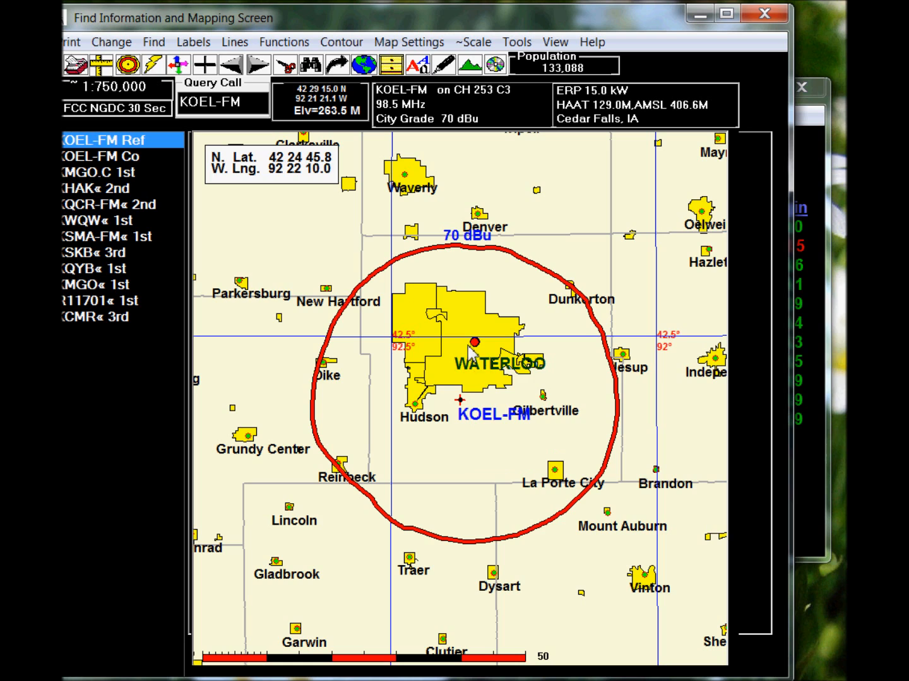
click(765, 14)
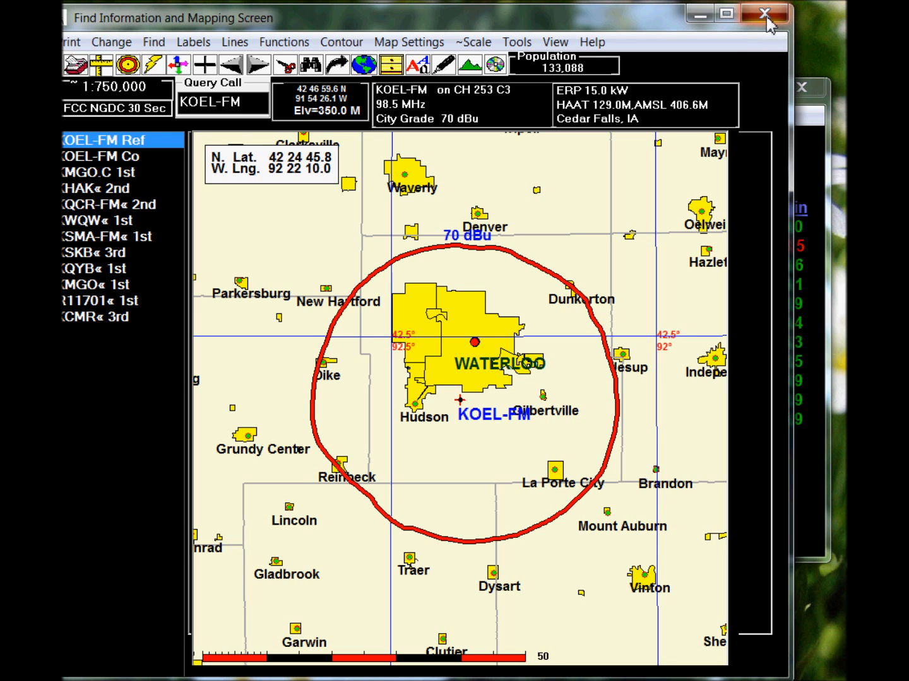